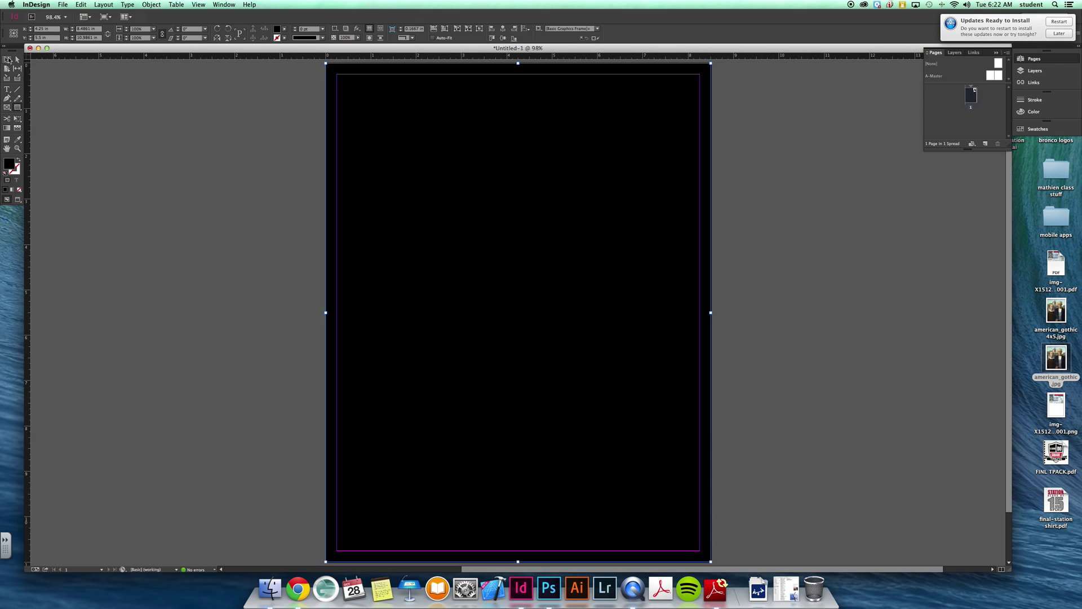
Select the black page-sized background frame and lock Layer 1 in the Layers panel
click(6, 59)
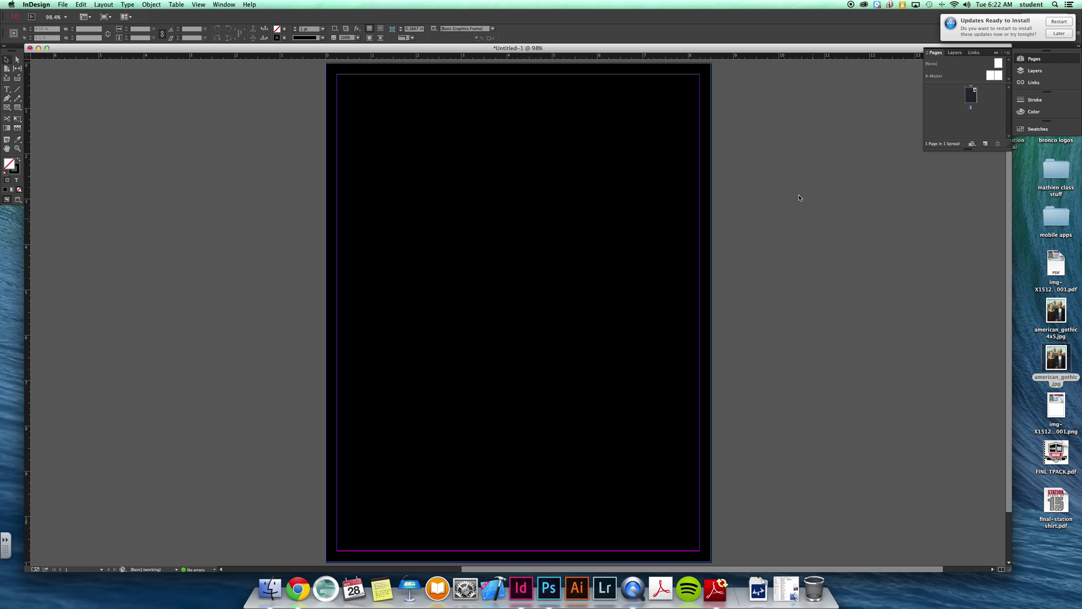
click(1042, 73)
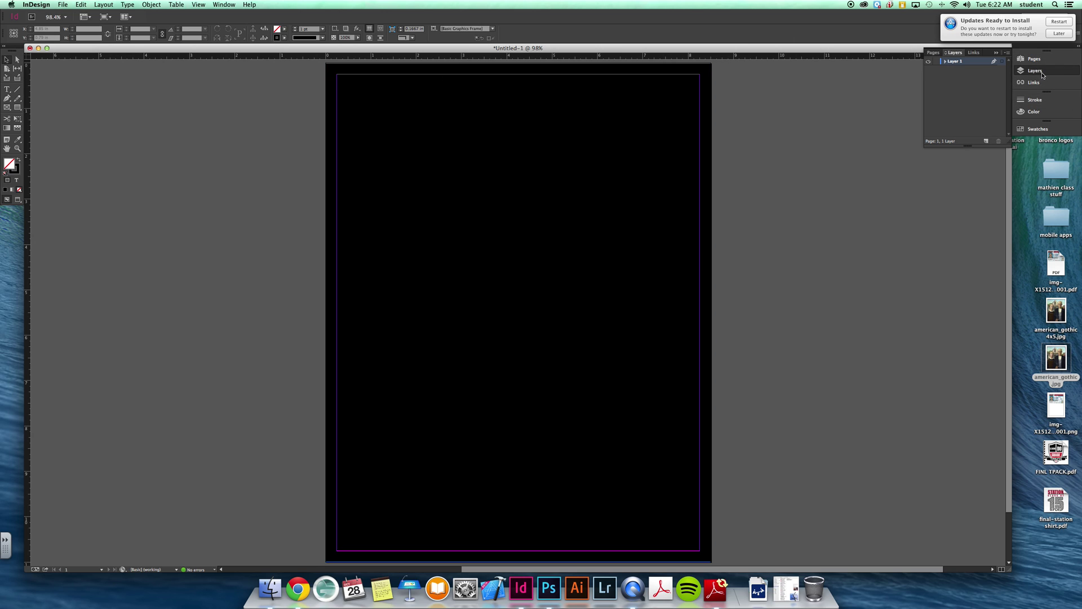
click(564, 120)
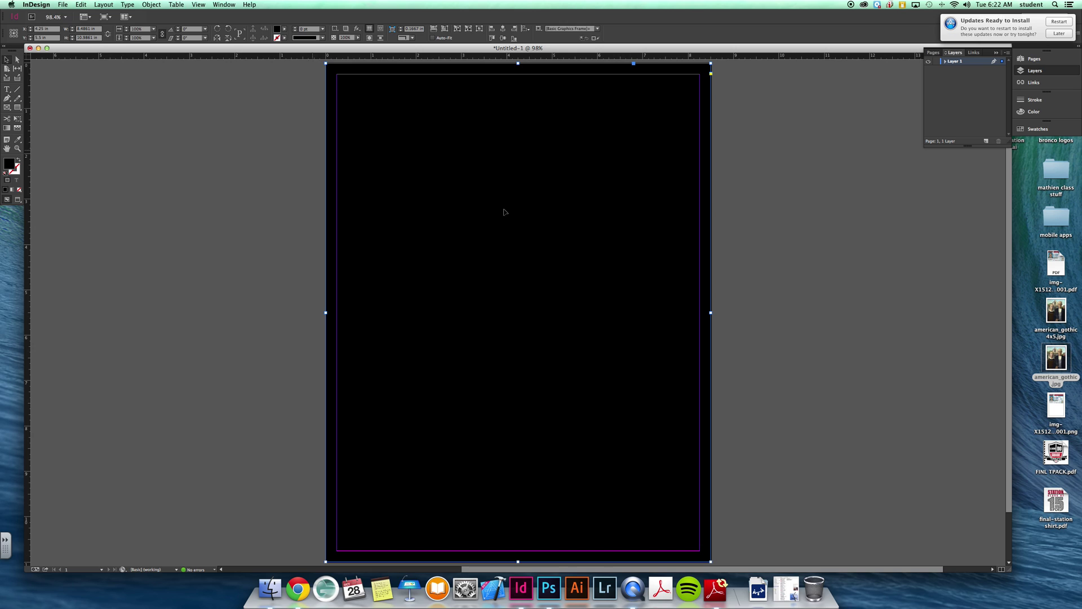
click(936, 62)
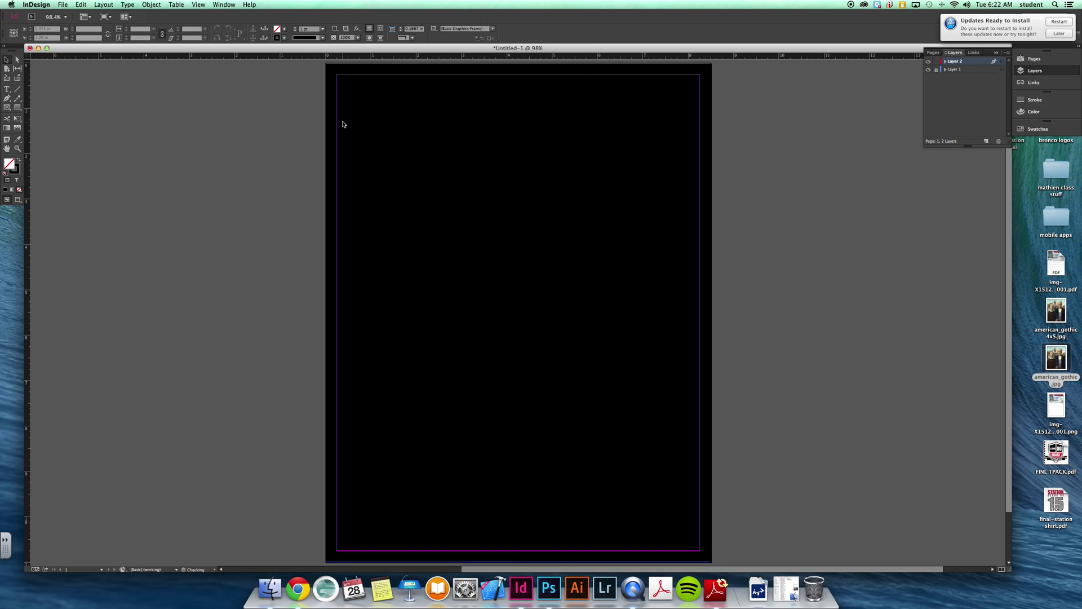
Place american_gothic4x5.jpg at full size and move its frame up and right
click(62, 4)
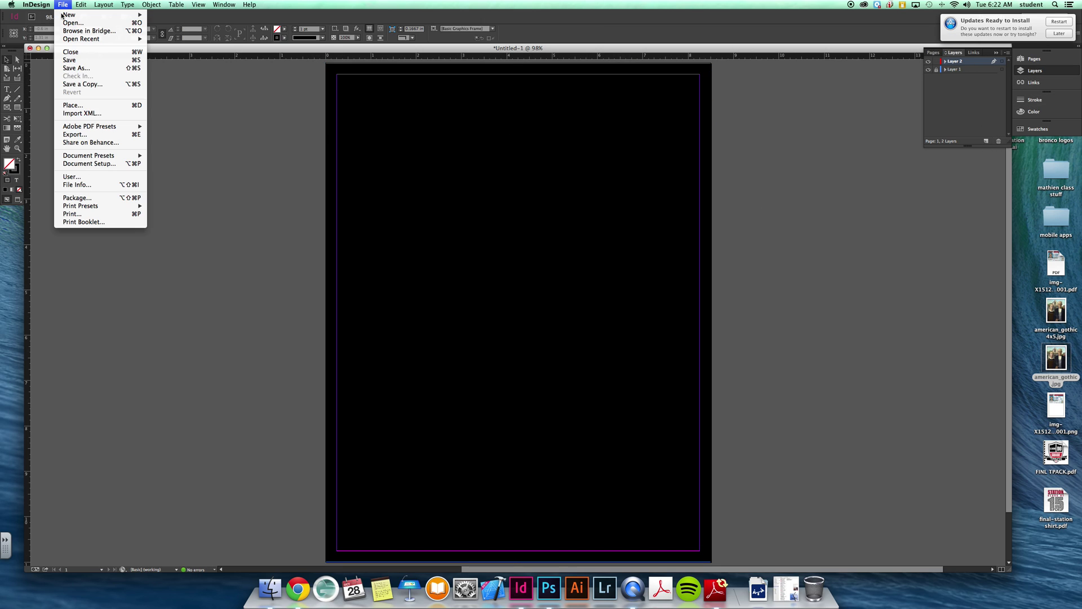
click(71, 106)
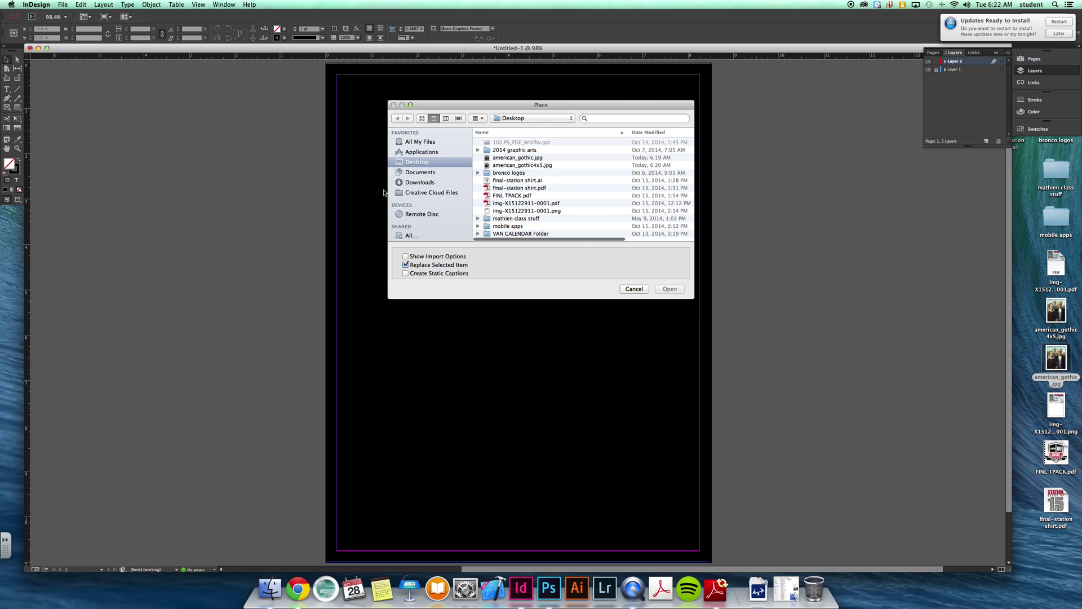
click(530, 165)
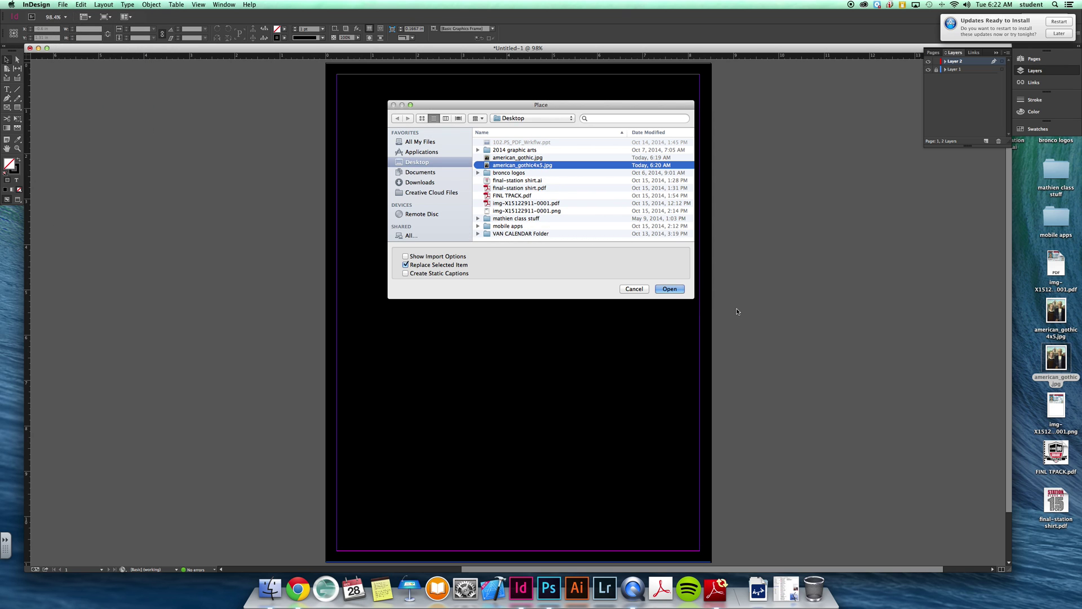
click(670, 289)
click(365, 144)
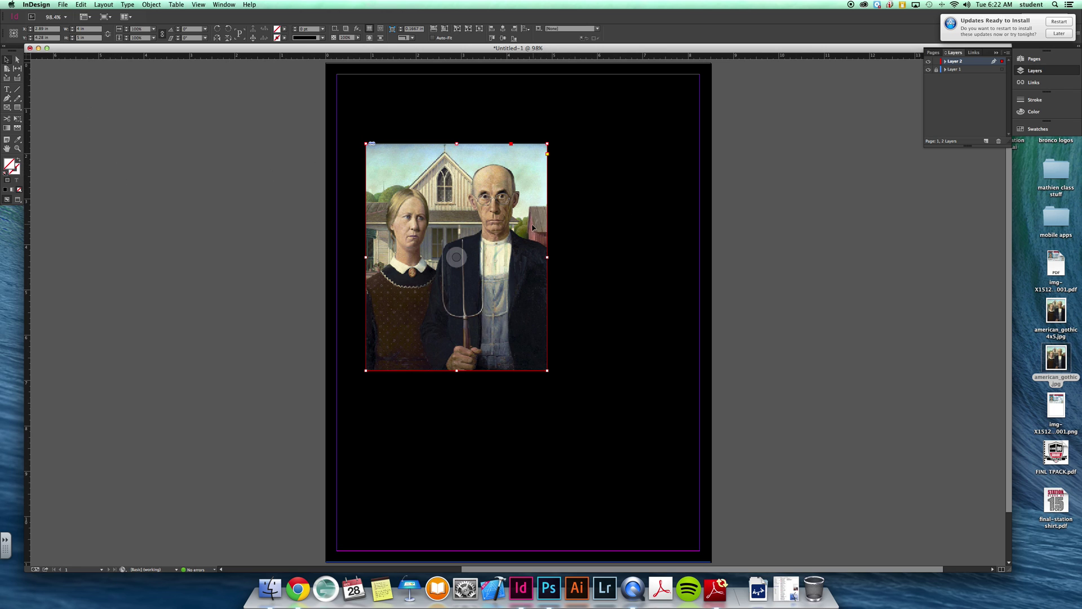
drag(528, 233, 575, 210)
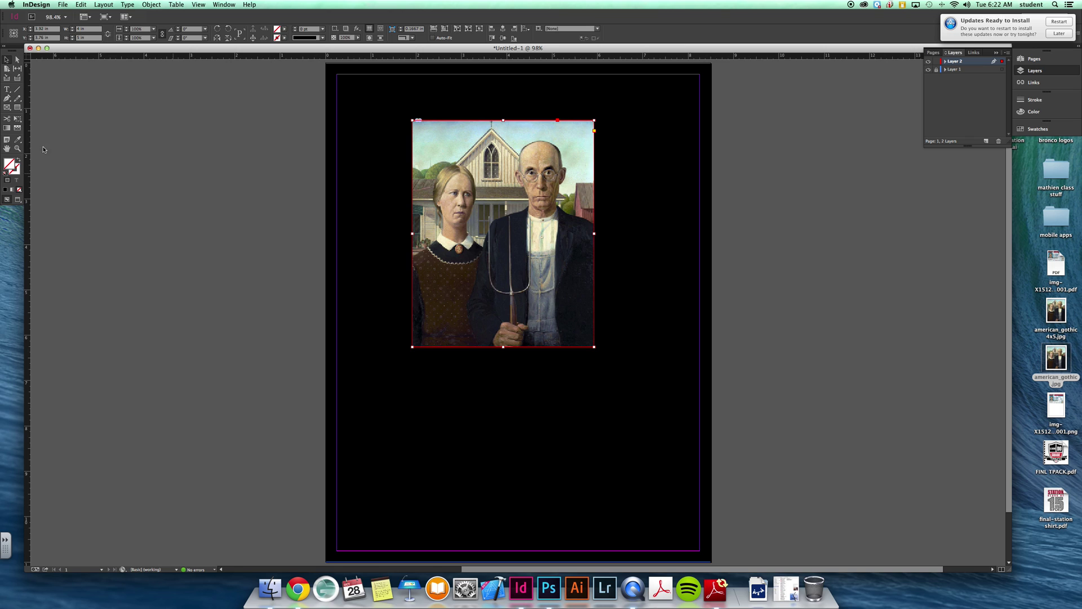
Give the image frame a white [Paper] stroke from the Swatches panel
click(19, 171)
click(1029, 130)
click(965, 158)
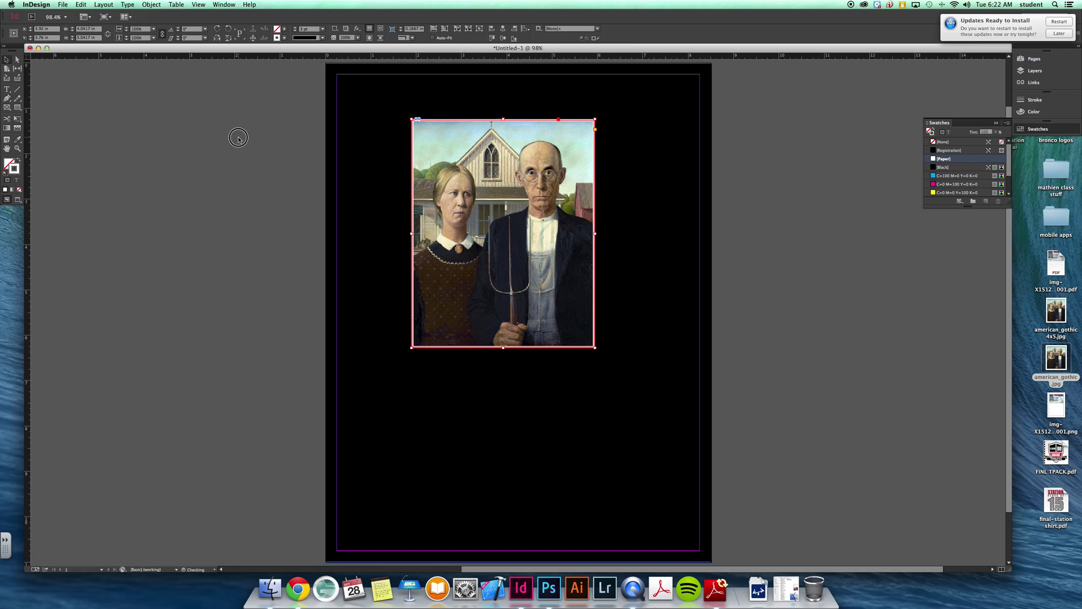
click(117, 215)
Check the page in Preview mode, then shift the picture up-left inside its frame
click(17, 200)
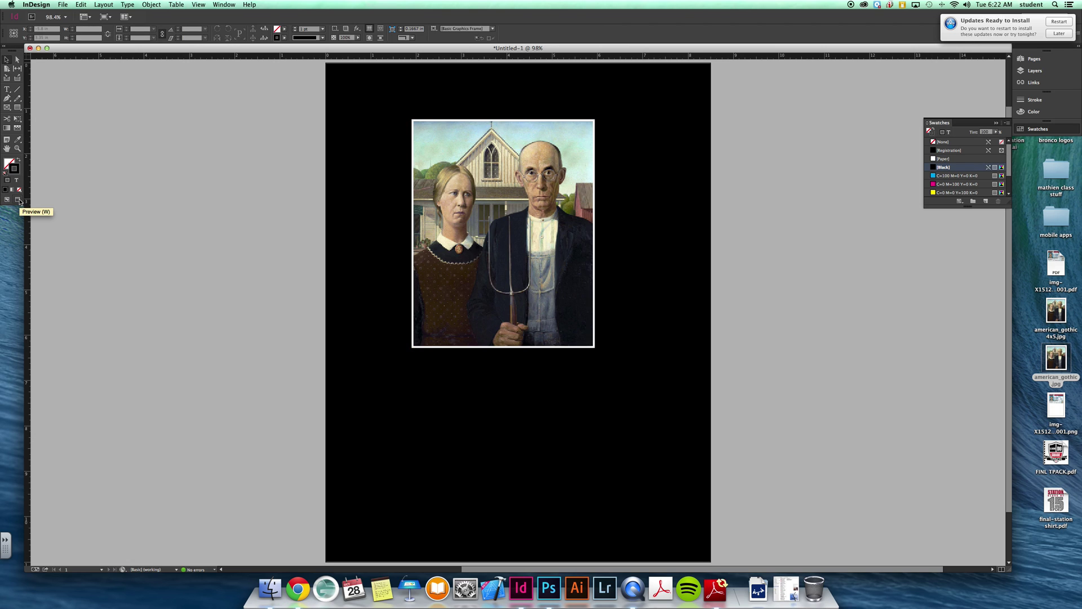
click(7, 200)
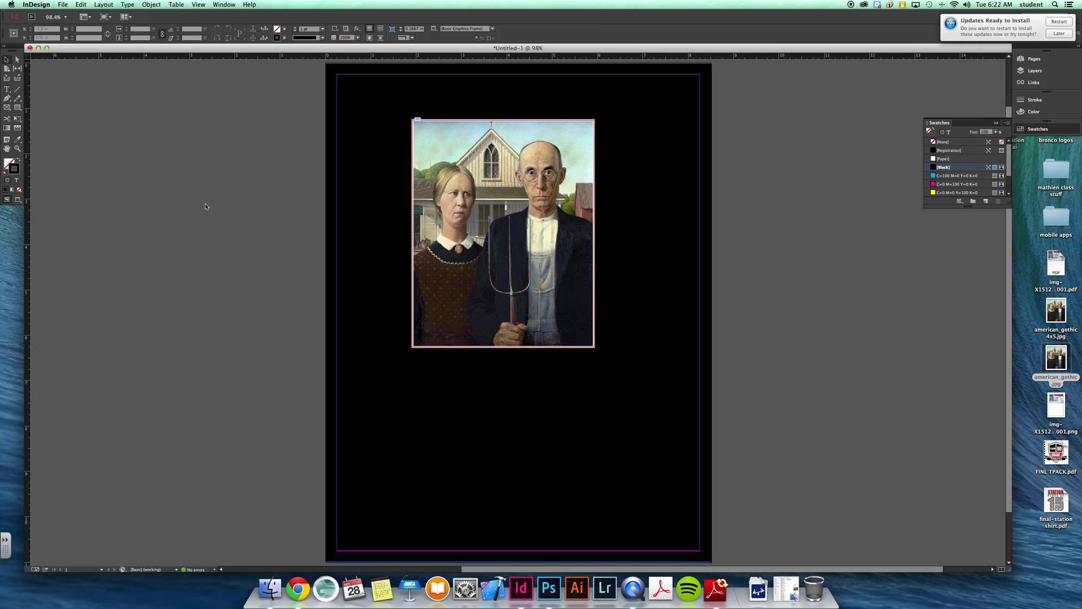
mouse_move(560, 282)
drag(560, 282, 508, 250)
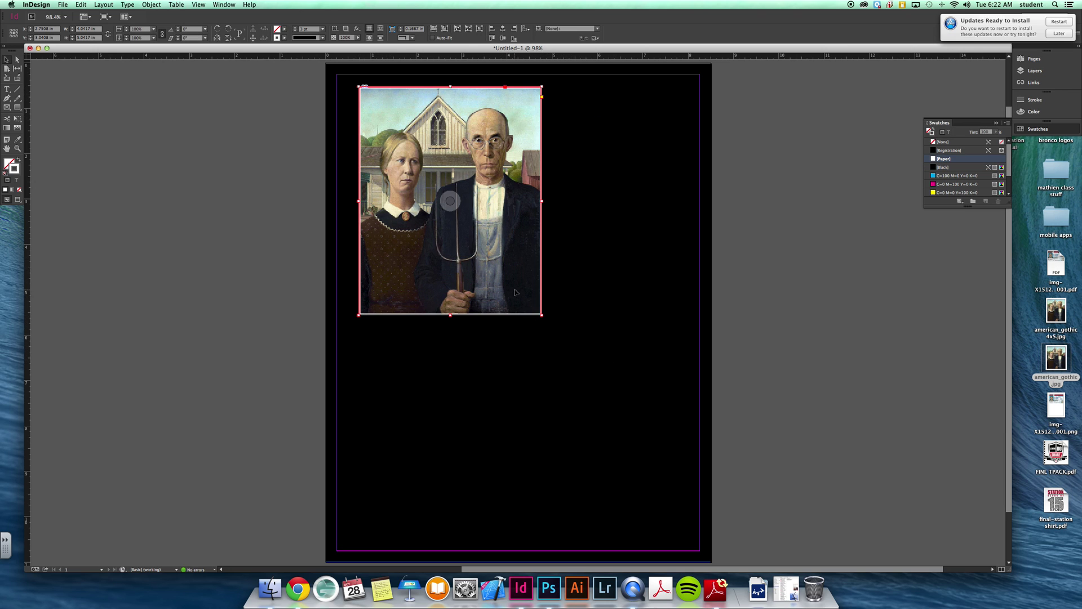
Place a small american_gothic4x5.jpg copy at top right and draw an empty rectangle frame below
click(63, 5)
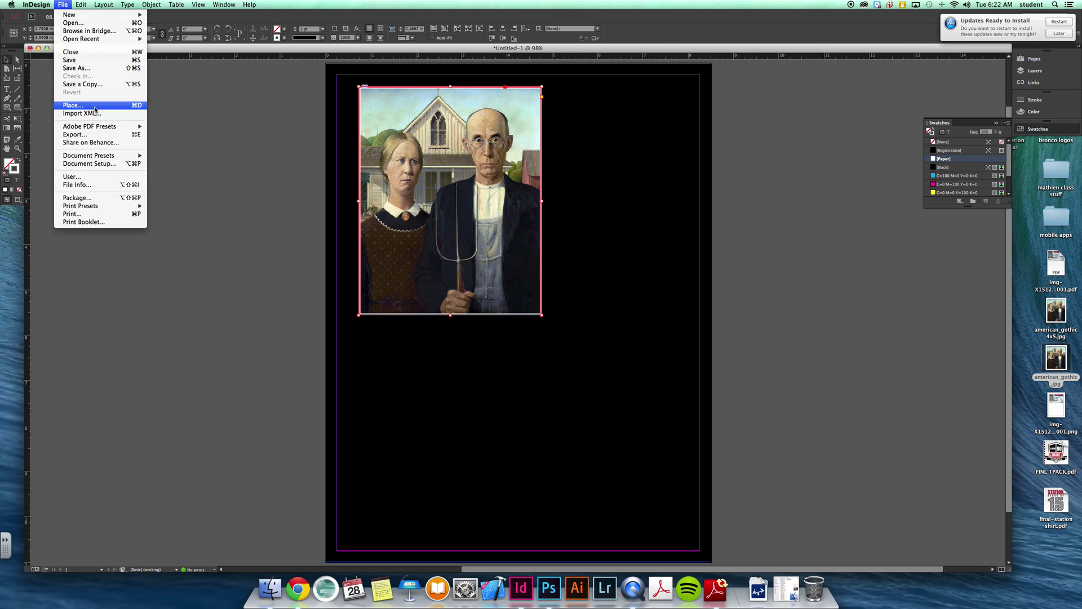
click(73, 106)
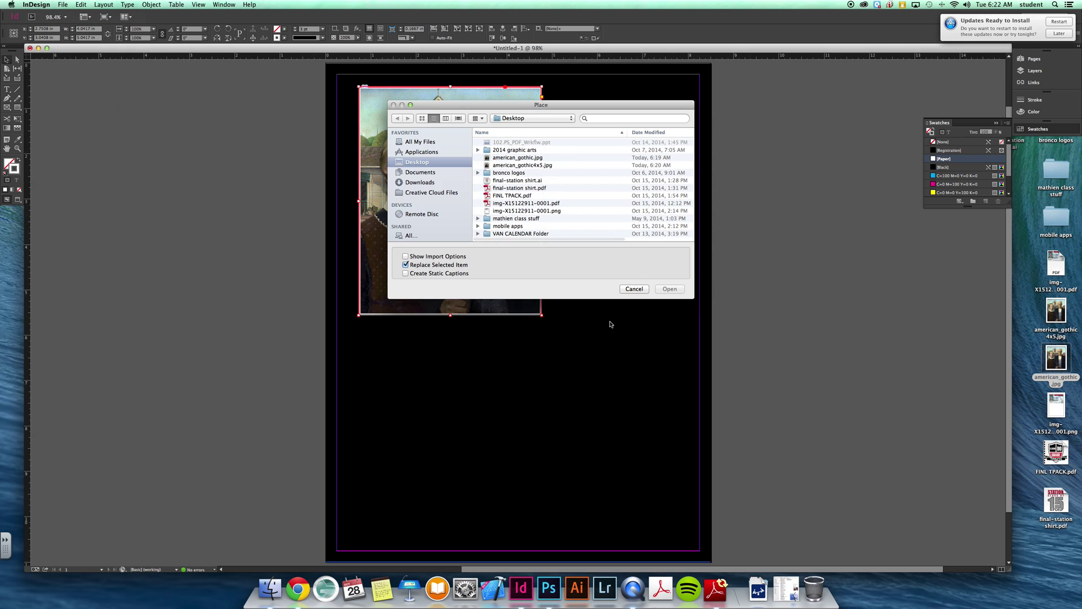
click(524, 165)
click(669, 289)
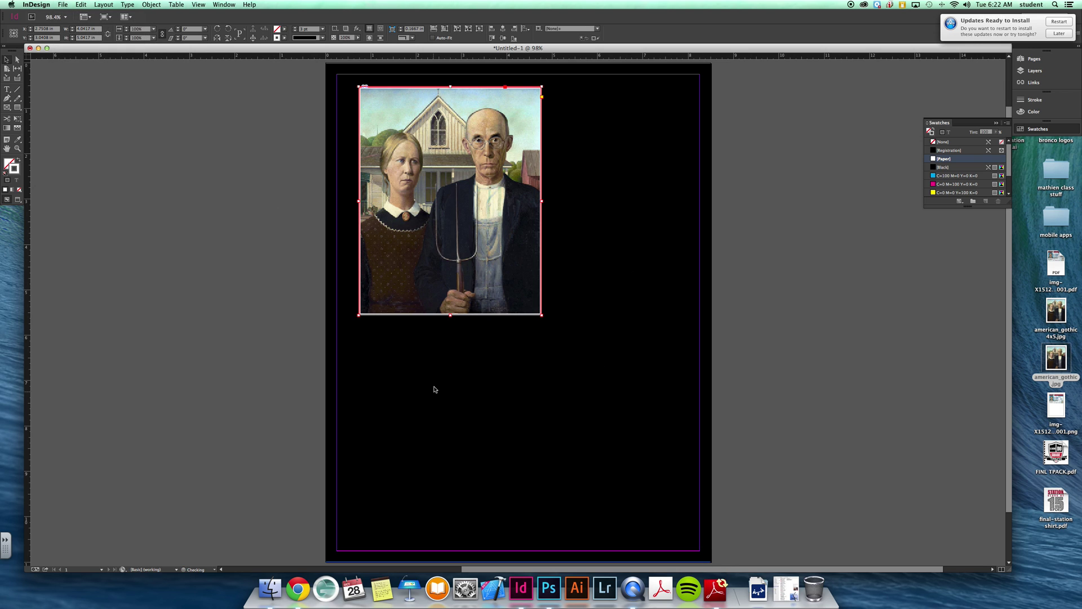
drag(410, 343, 636, 169)
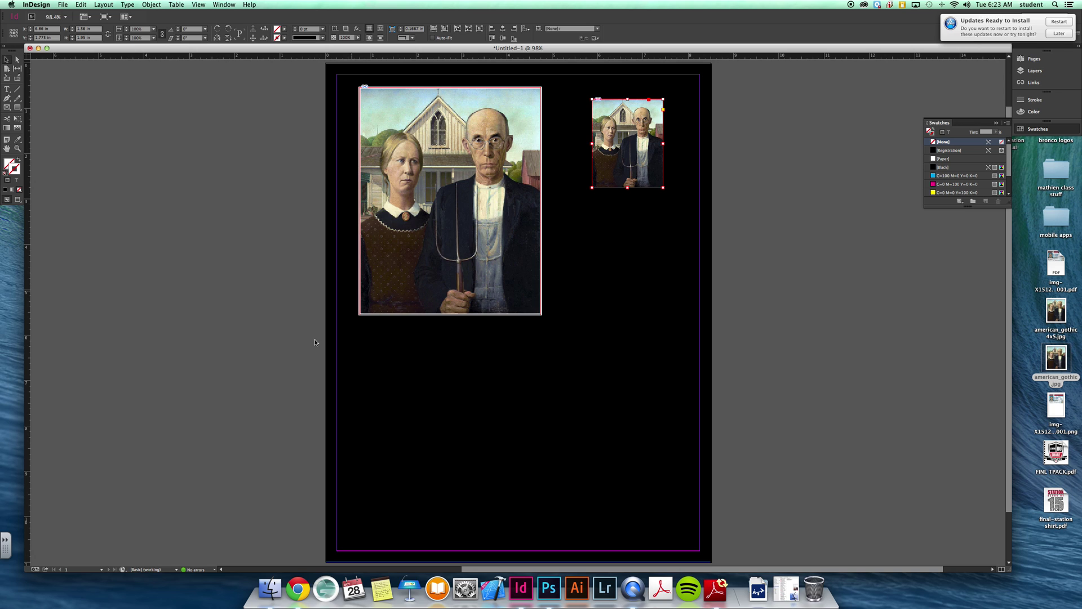
click(7, 107)
drag(399, 355, 586, 494)
Place american_gothic4x5.jpg into the empty bottom frame
click(63, 5)
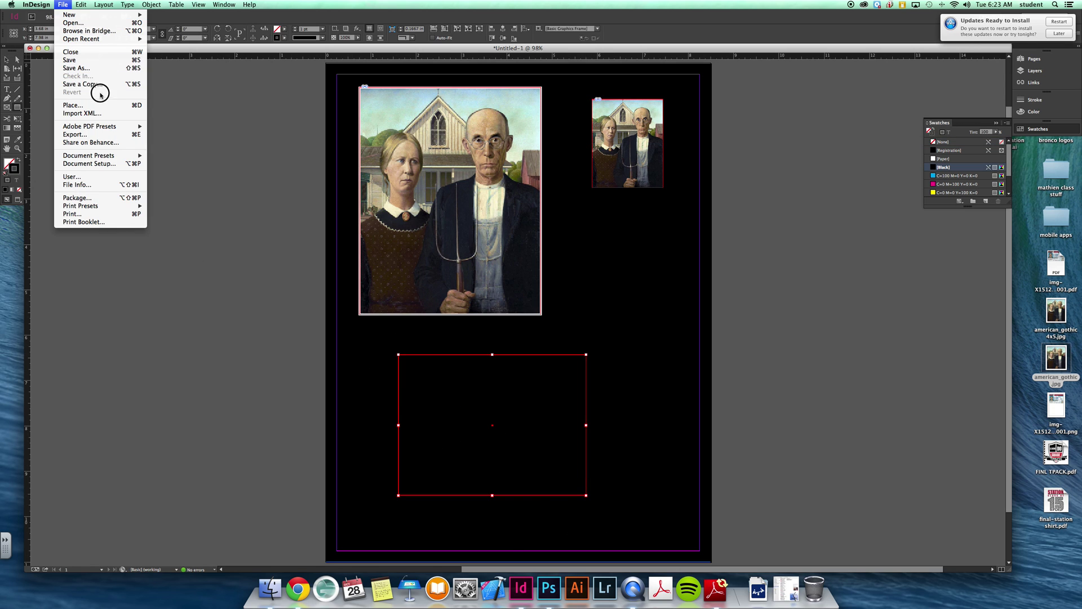
click(98, 107)
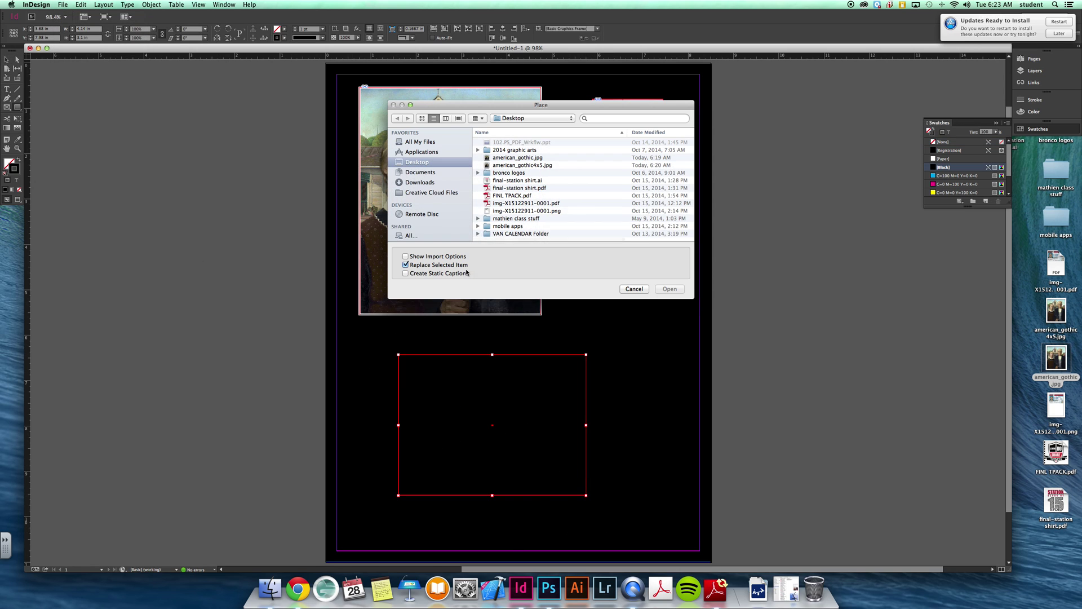
click(540, 165)
click(662, 288)
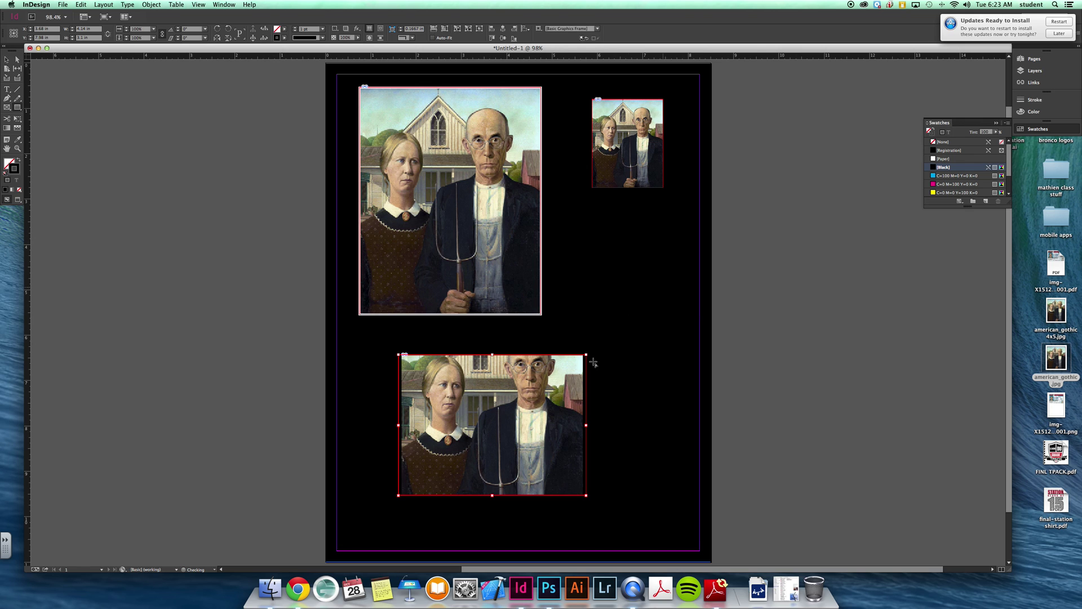
Select the bottom picture with Direct Selection to reveal its full 4 x 5 in content
click(17, 60)
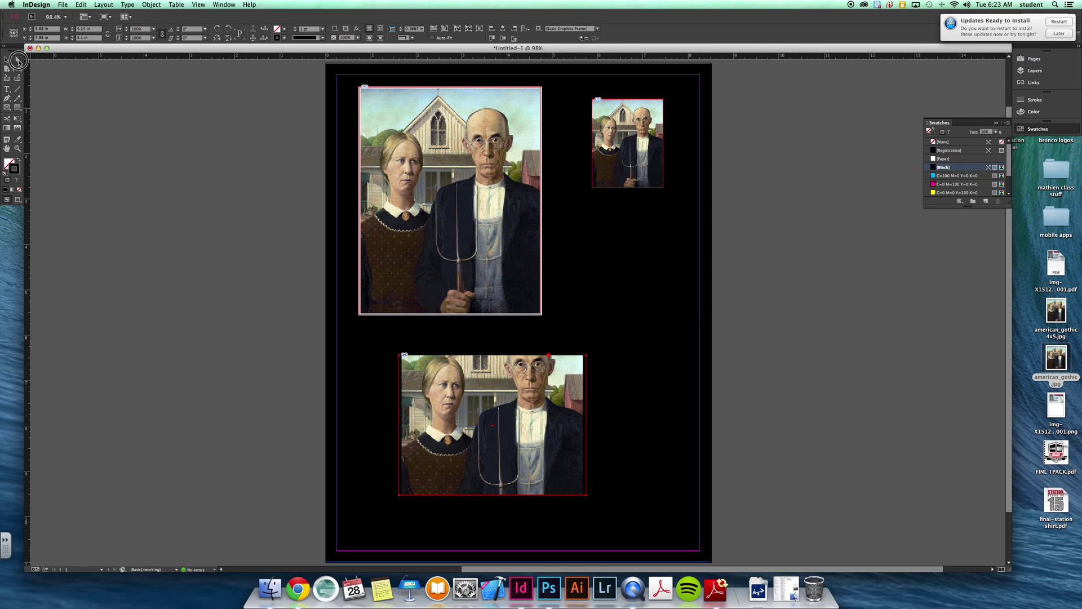
click(533, 421)
click(587, 474)
click(499, 422)
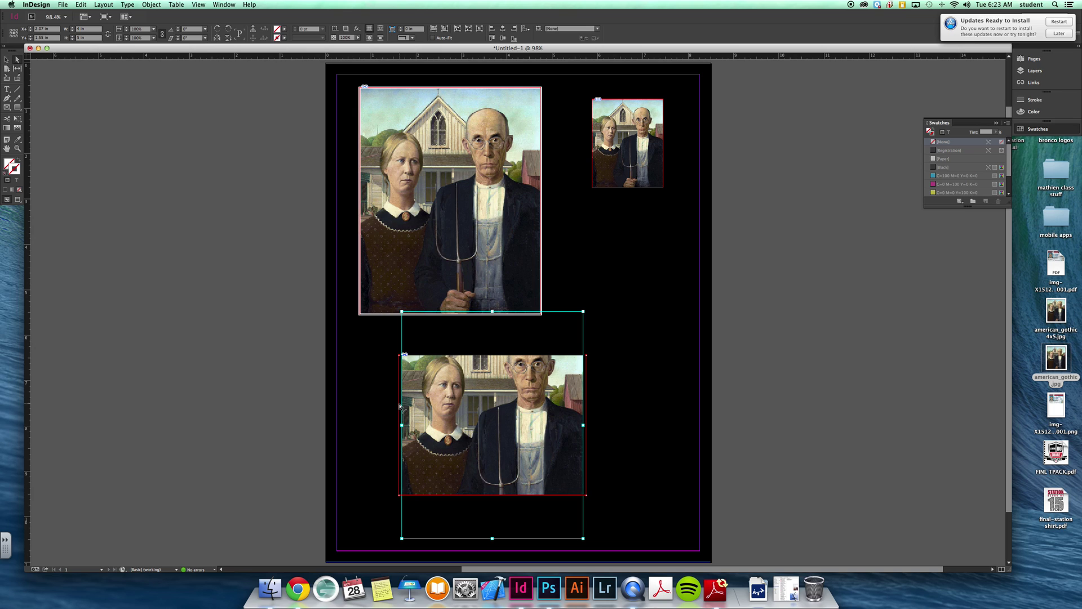
Enlarge the bottom frame's picture to about 122.5% and reposition it within the frame
click(7, 59)
click(265, 377)
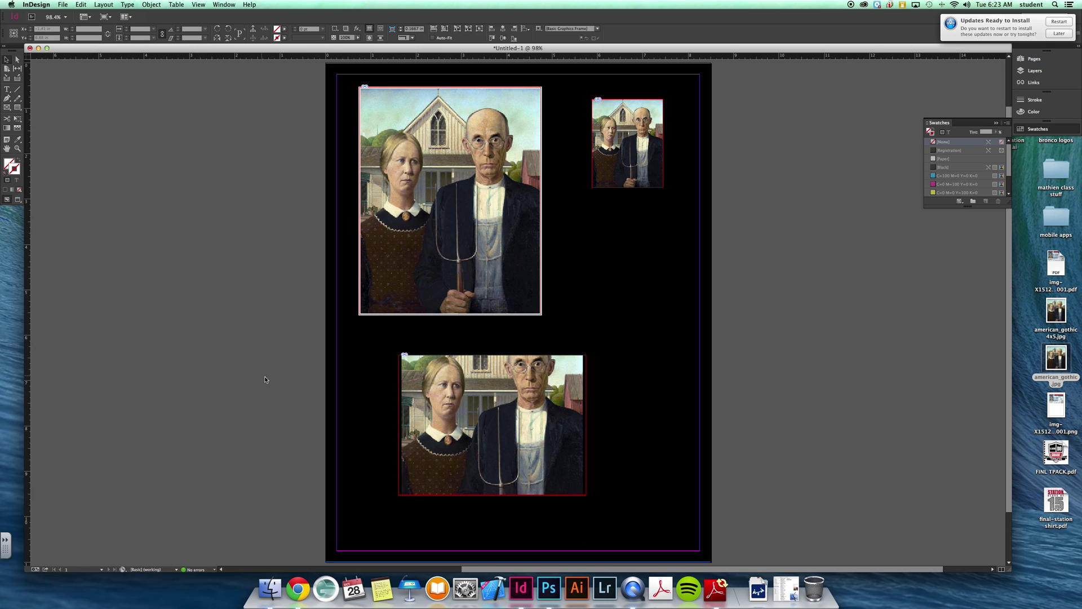
click(397, 432)
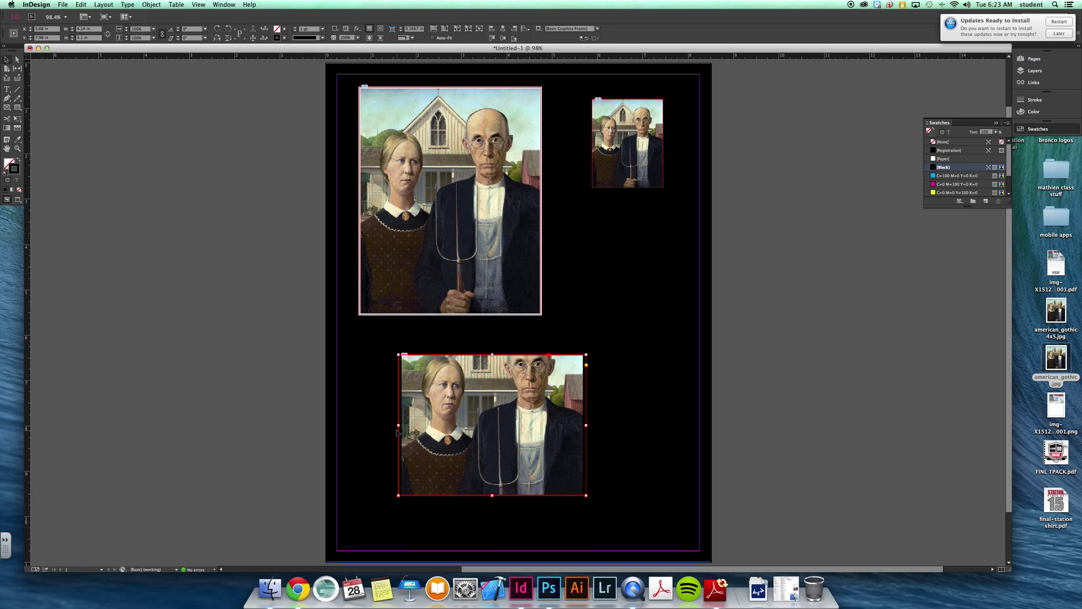
click(493, 426)
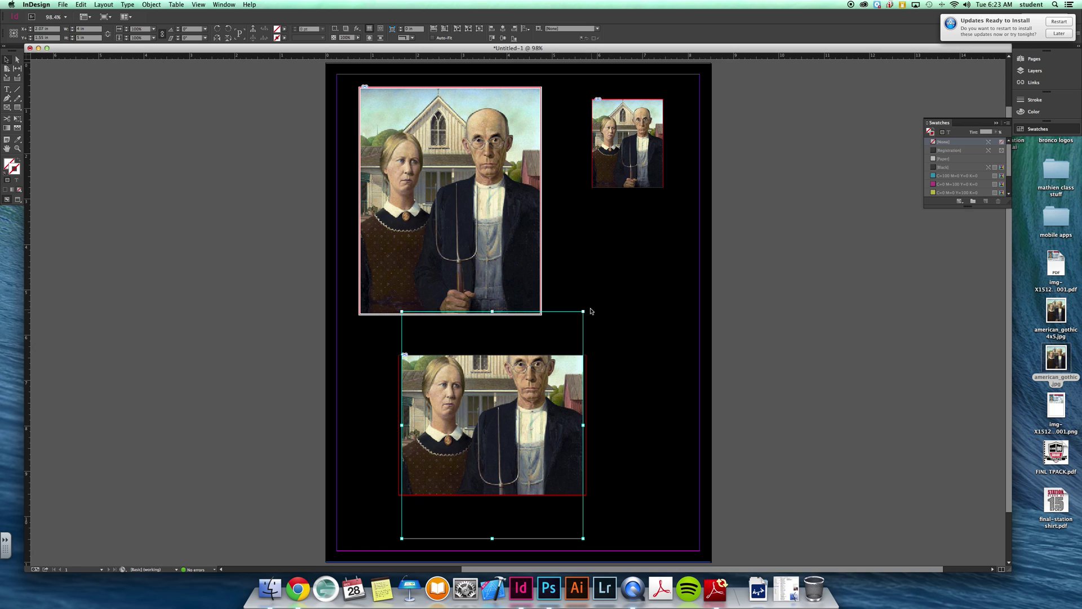
drag(558, 391, 542, 424)
drag(569, 332, 611, 279)
drag(559, 383, 534, 417)
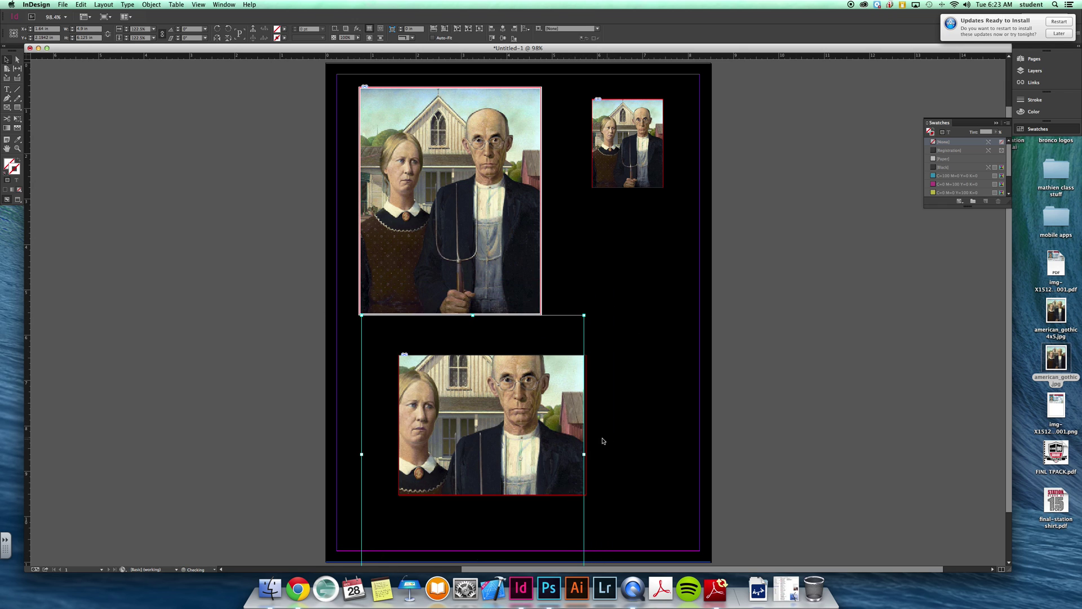
Crop the frame's left and right sides inward so the woman is cut away
click(8, 59)
click(530, 485)
drag(396, 425, 422, 424)
drag(584, 426, 562, 426)
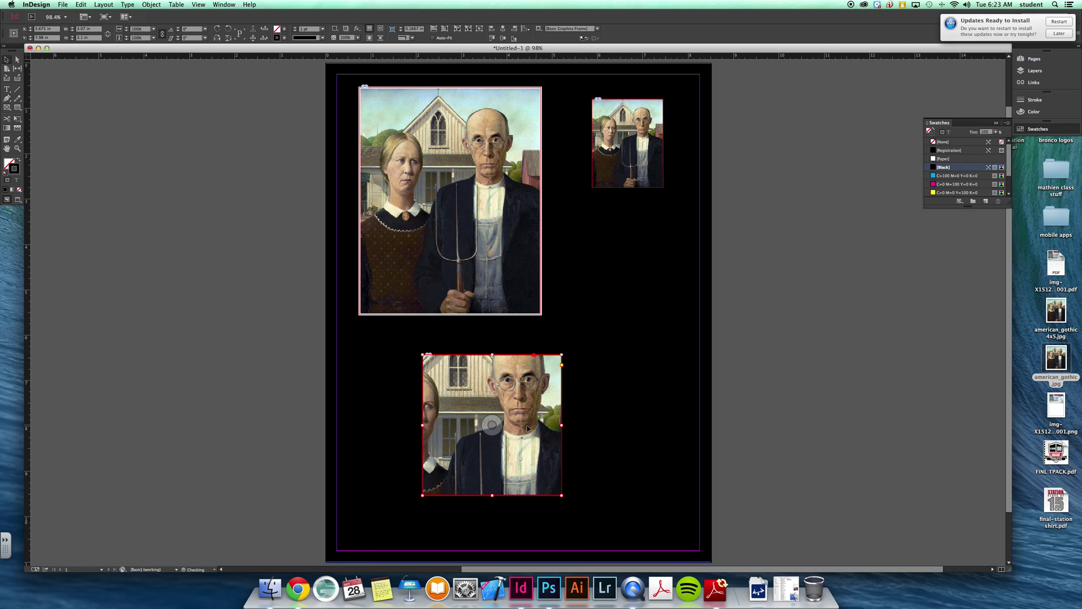
drag(423, 425, 502, 449)
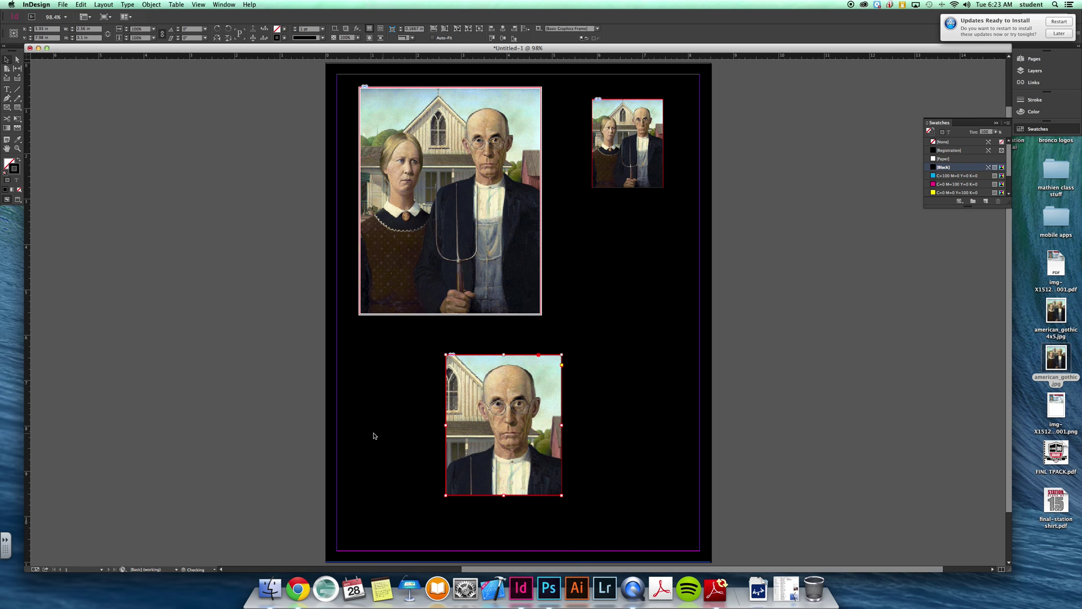
Select the cropped portrait frame and review its context-menu Fitting options without applying any
click(382, 427)
right_click(501, 453)
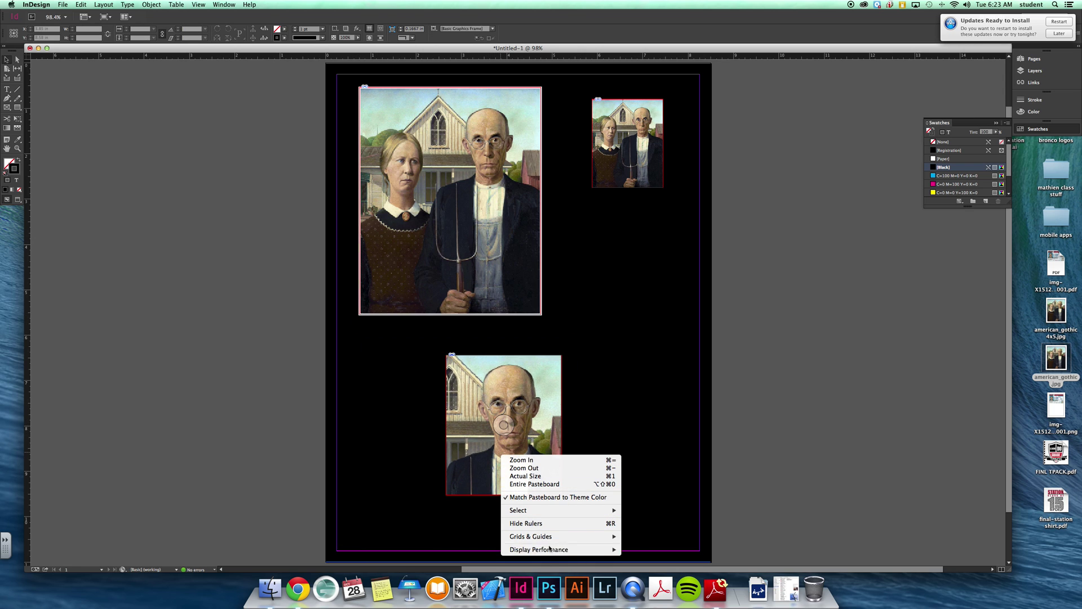
click(384, 380)
click(466, 391)
right_click(458, 395)
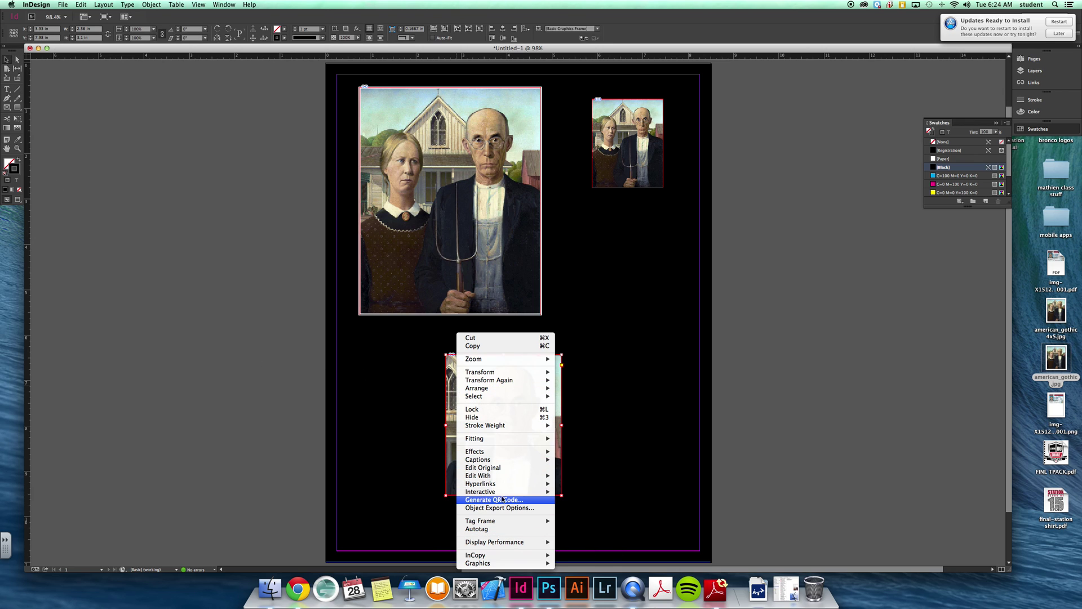
mouse_move(510, 438)
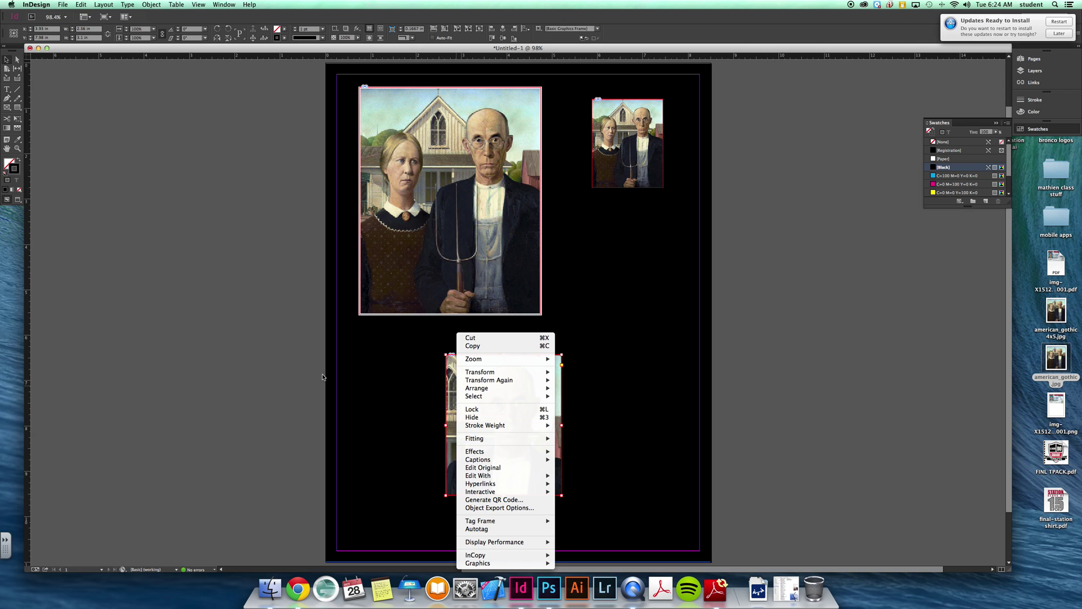
click(364, 393)
click(528, 454)
Move the cropped portrait up-left and draw a circle frame right of the large painting
drag(528, 454, 457, 441)
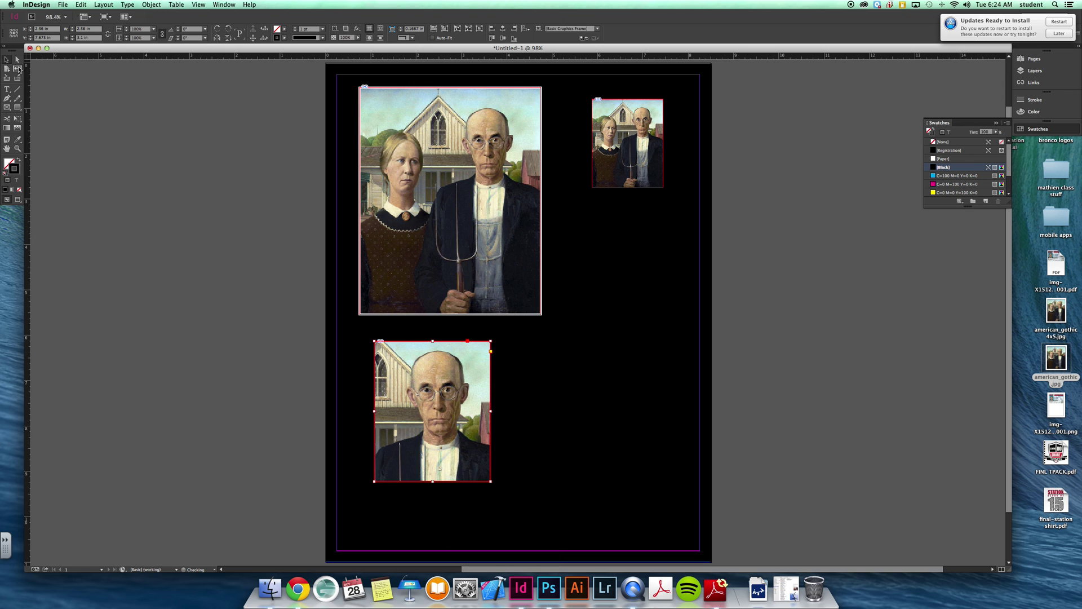
click(19, 107)
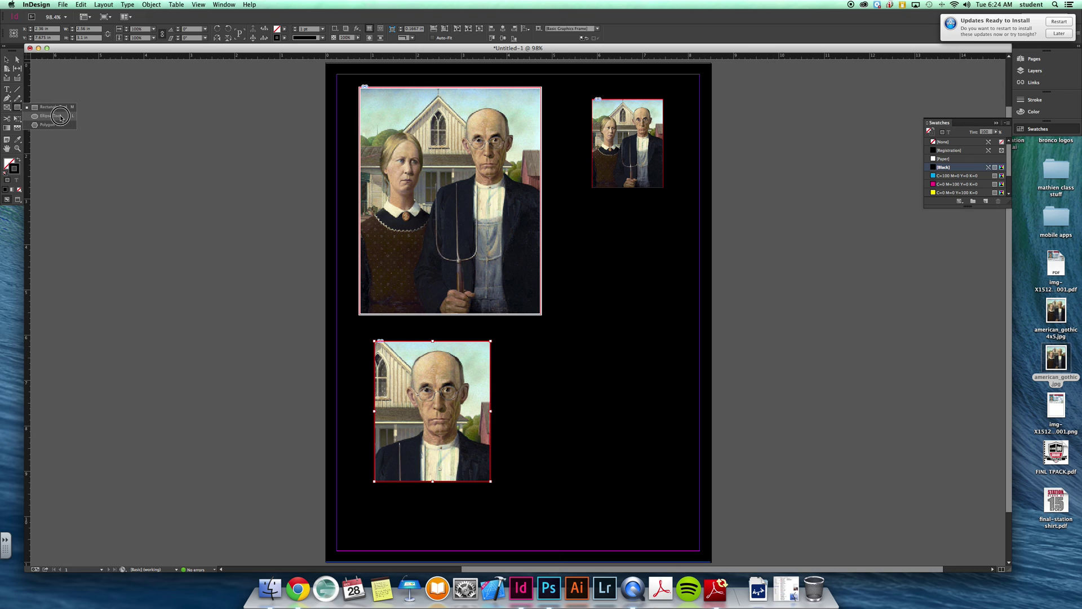
click(43, 114)
click(584, 266)
drag(584, 266, 665, 347)
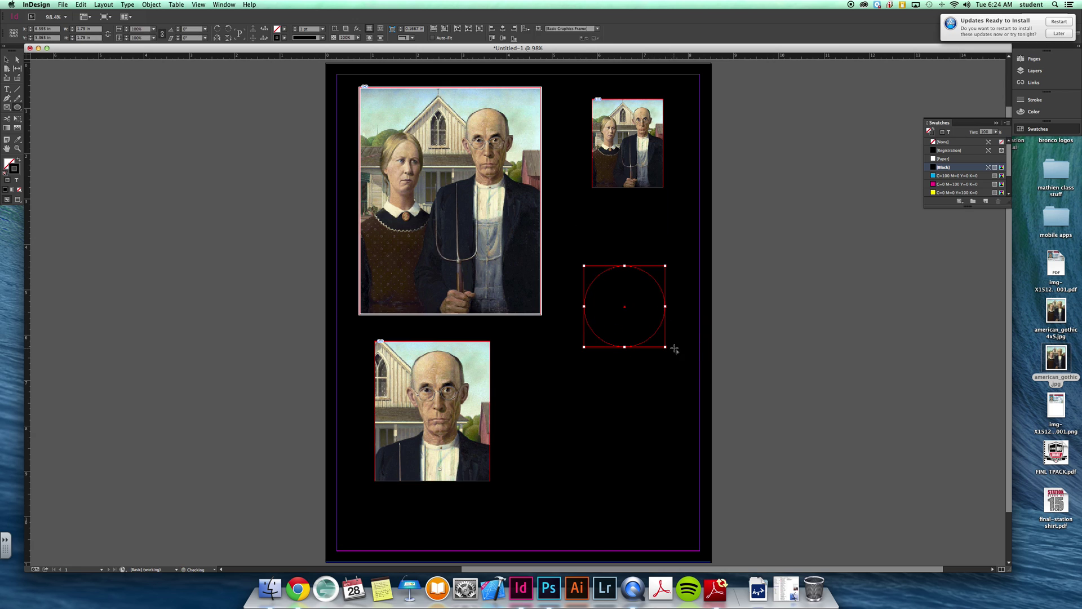
Place american_gothic4x5.jpg in the circle, fit it proportionally, then enlarge it slightly
key(super+d)
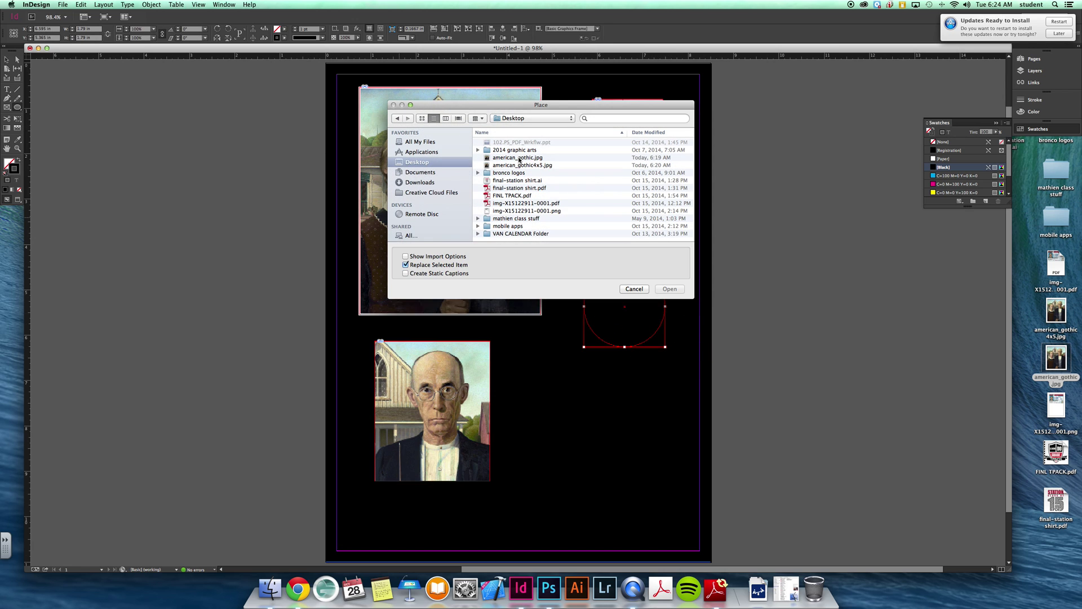
click(519, 165)
click(670, 289)
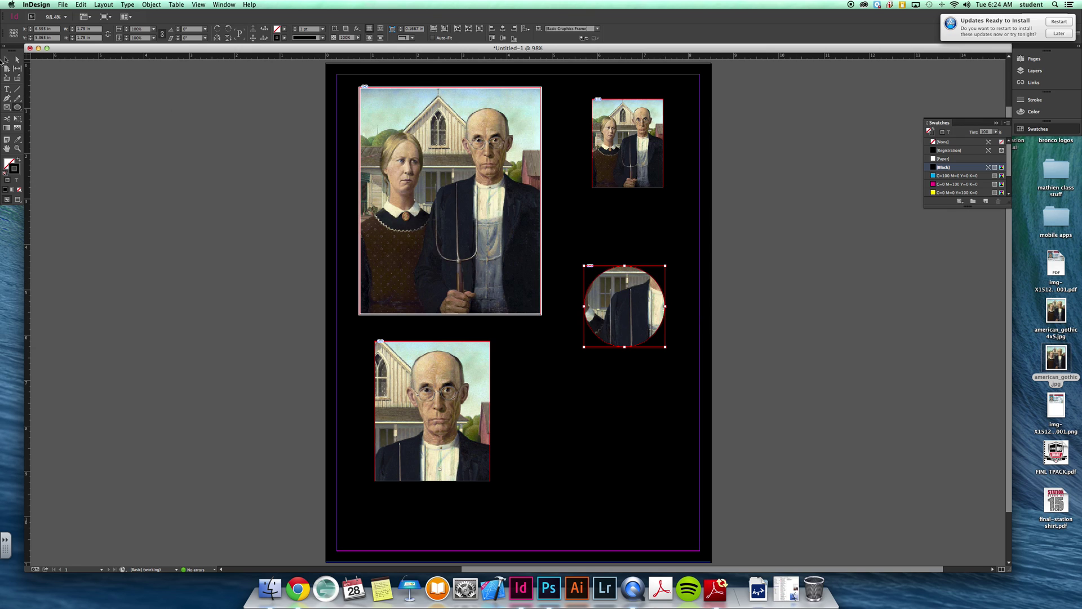
right_click(641, 312)
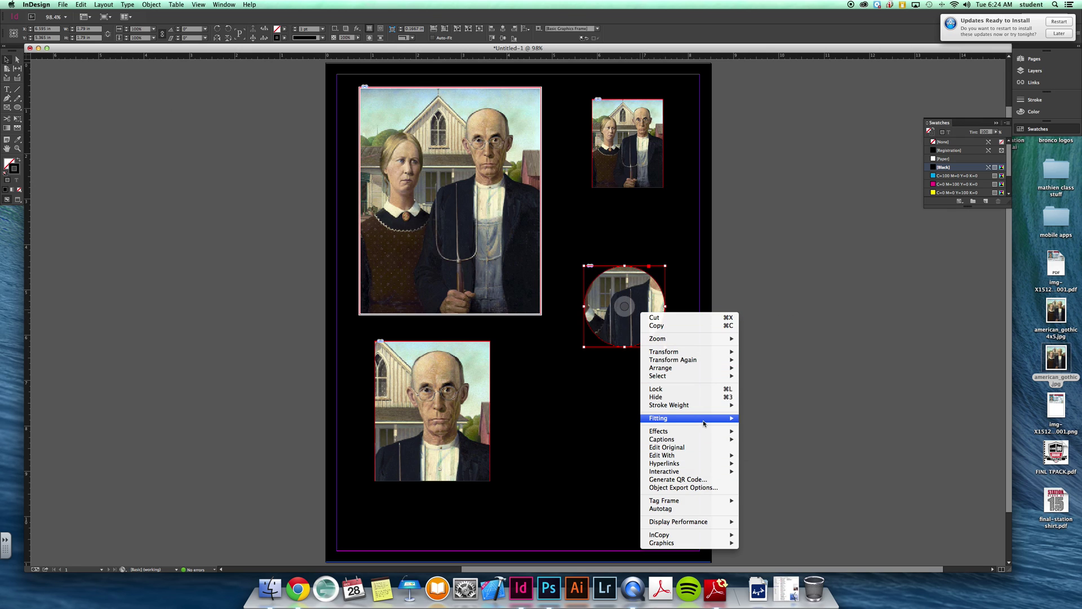
mouse_move(705, 420)
click(777, 427)
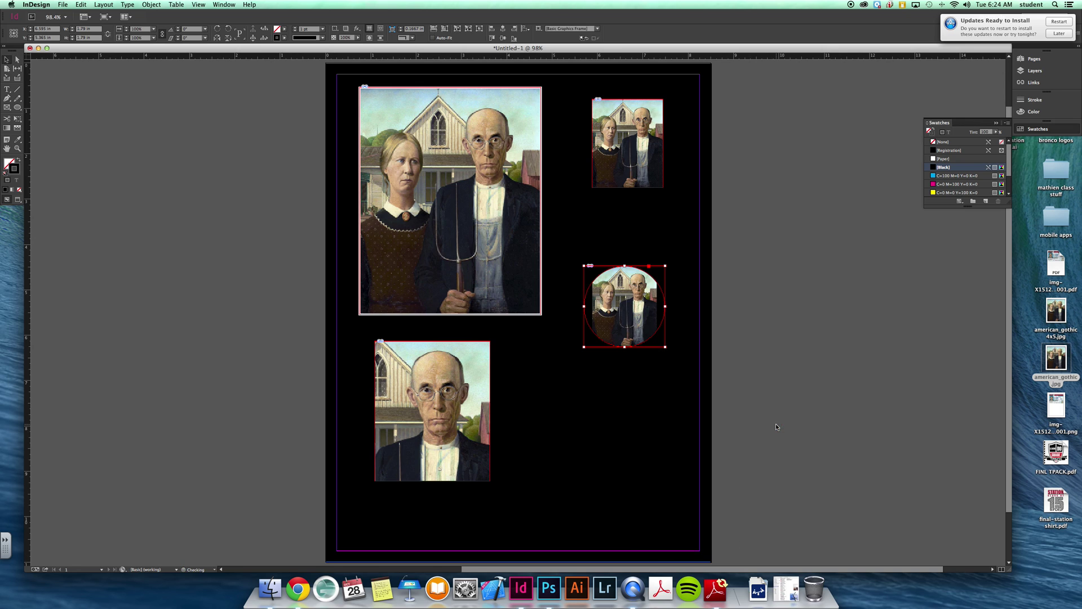
click(624, 303)
drag(657, 347, 670, 361)
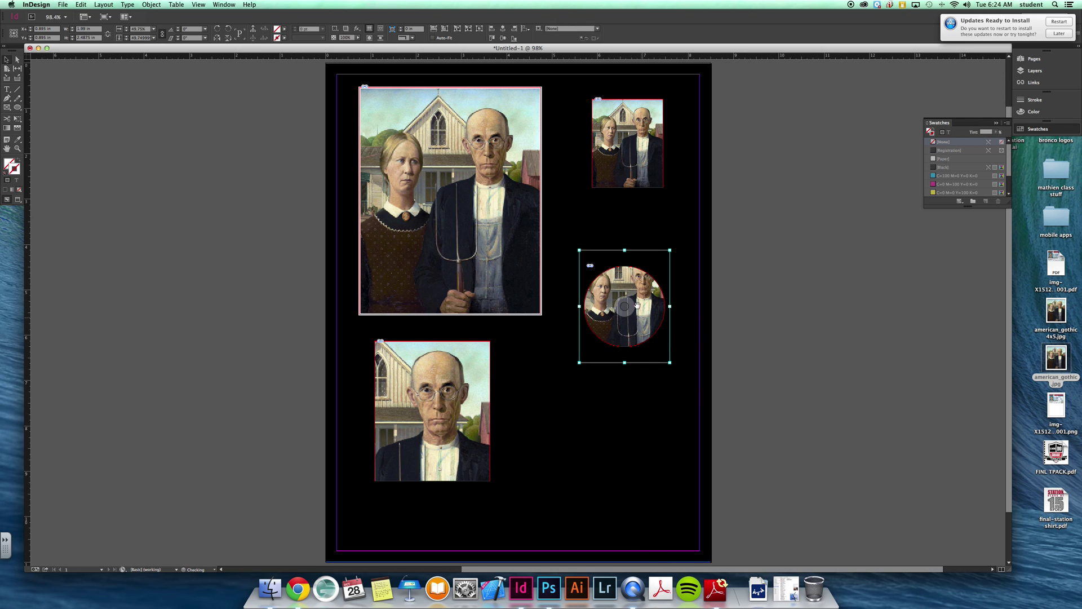
click(771, 362)
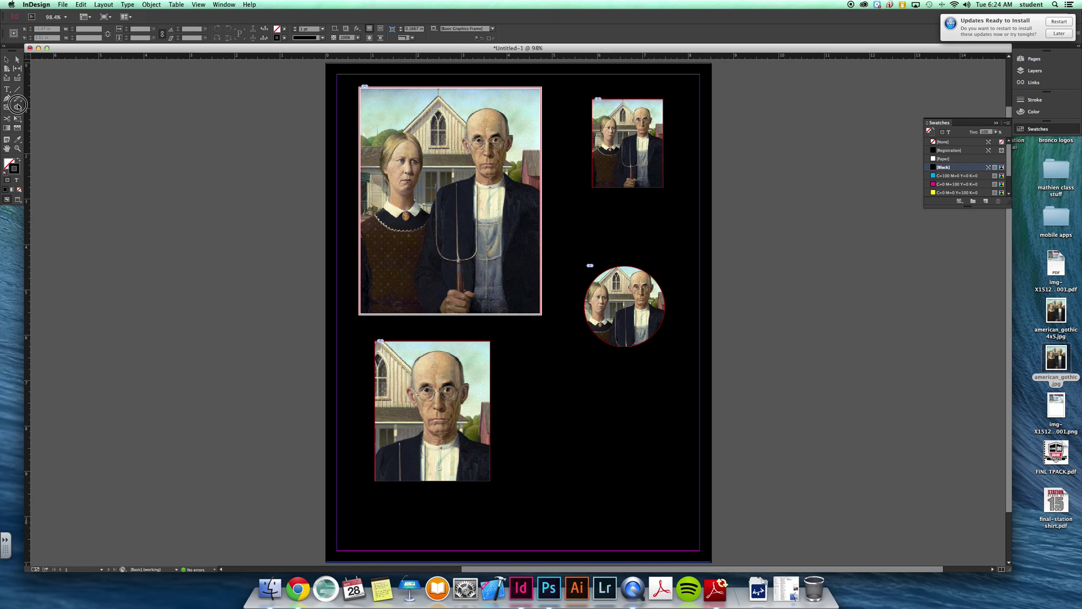
Draw a hexagon frame near the bottom right and place american_gothic4x5.jpg into it
drag(17, 107, 57, 124)
drag(553, 424, 658, 525)
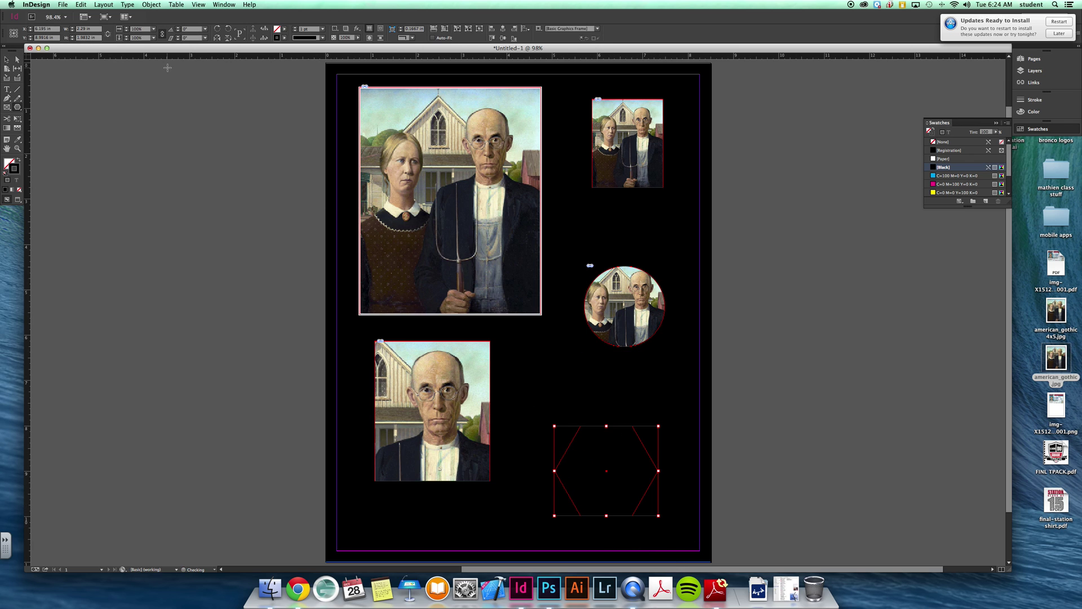
click(62, 5)
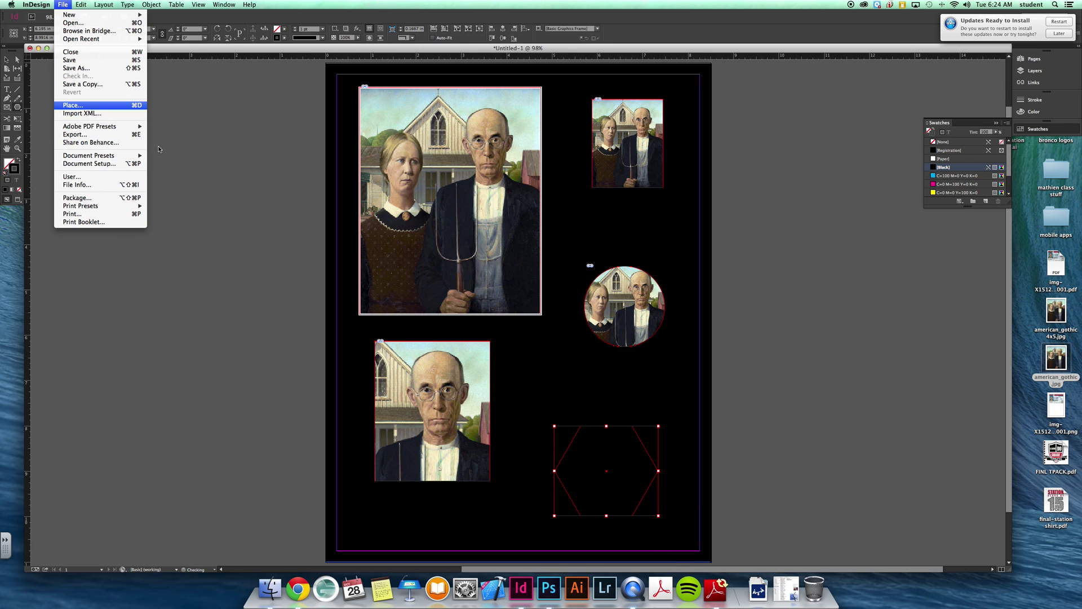
click(84, 107)
click(510, 165)
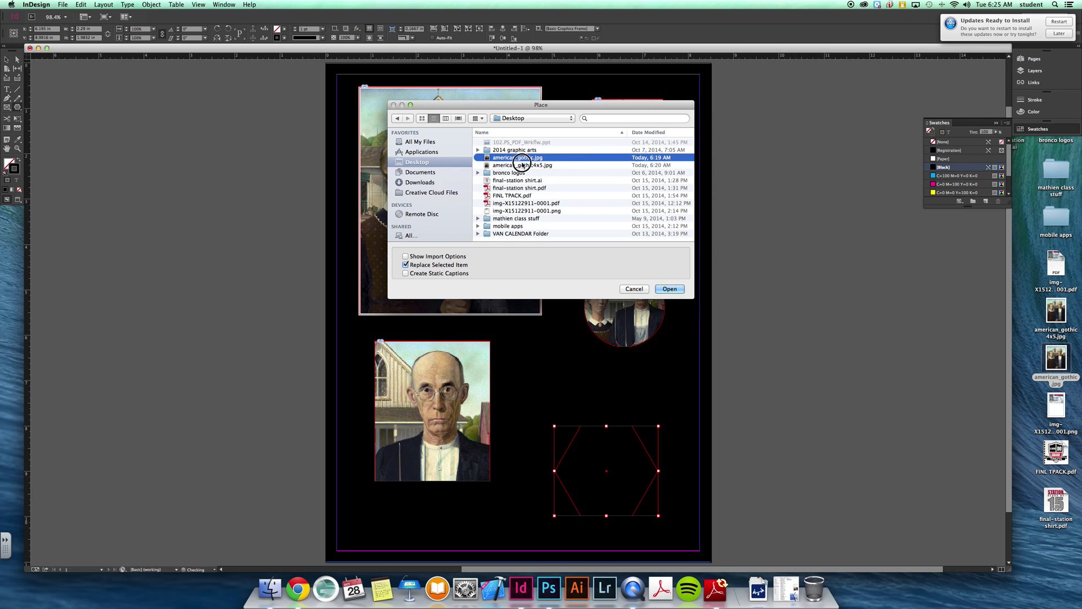
click(676, 289)
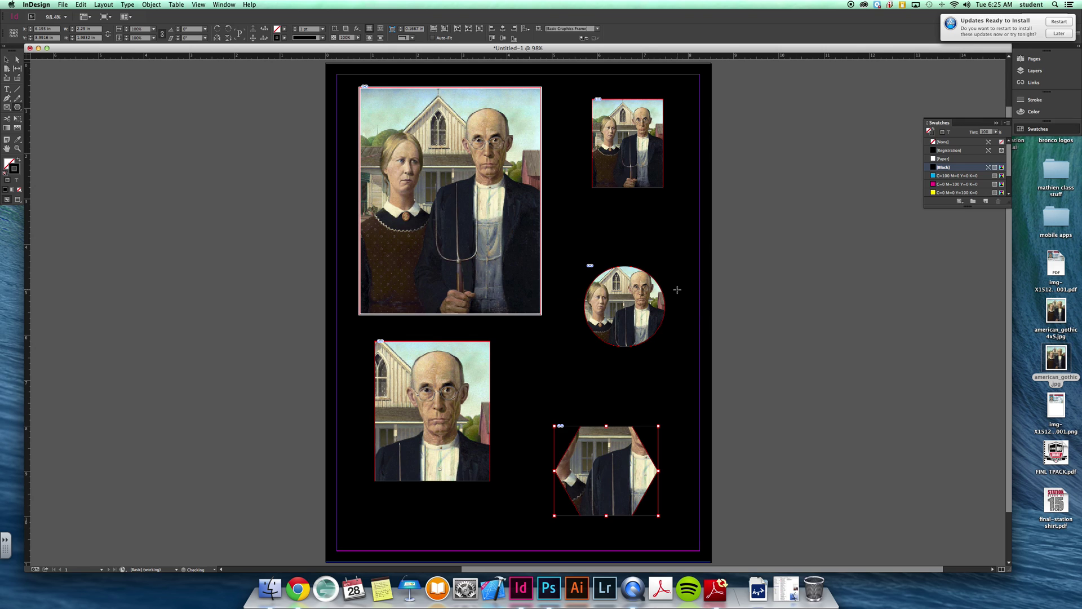